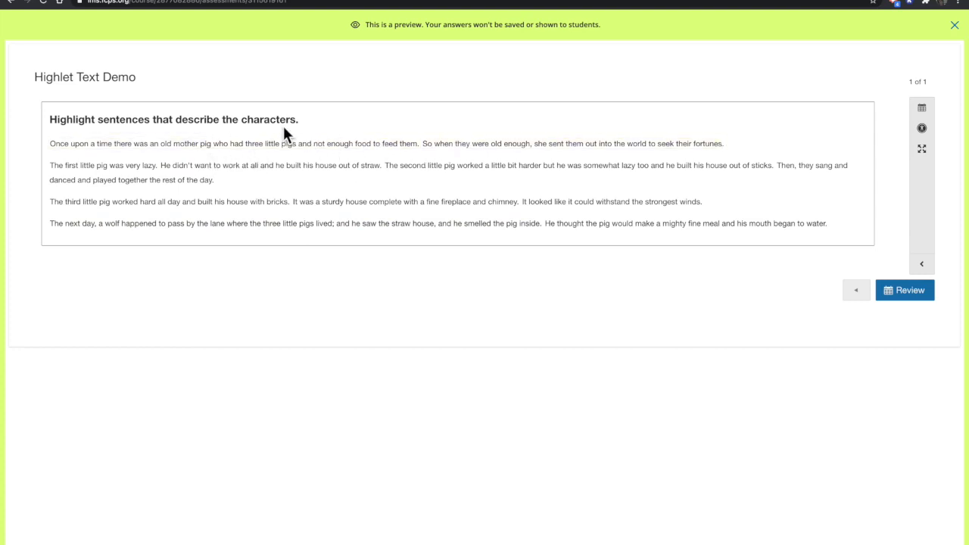
Highlight the sentences describing the three pigs in the assessment preview and open the review page
left_click(118, 171)
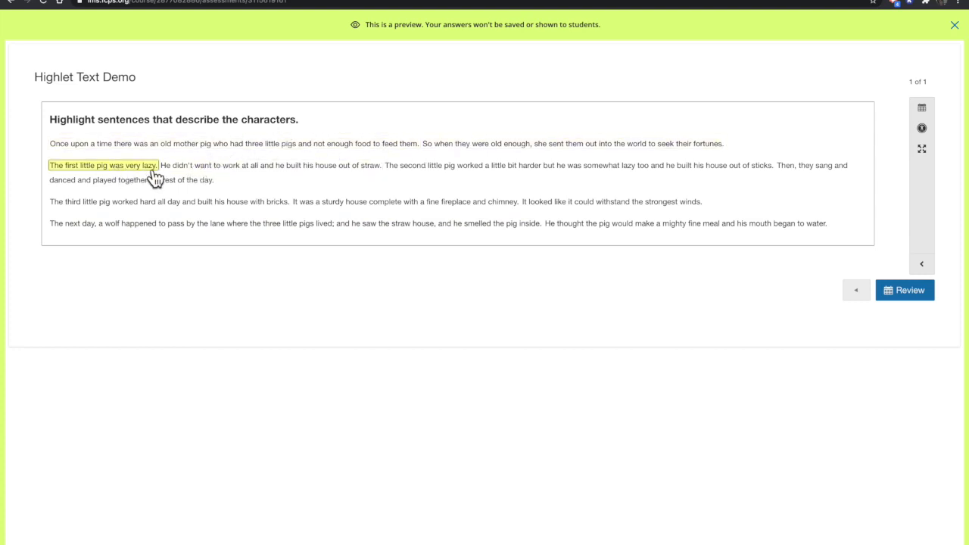
left_click(195, 210)
left_click(450, 175)
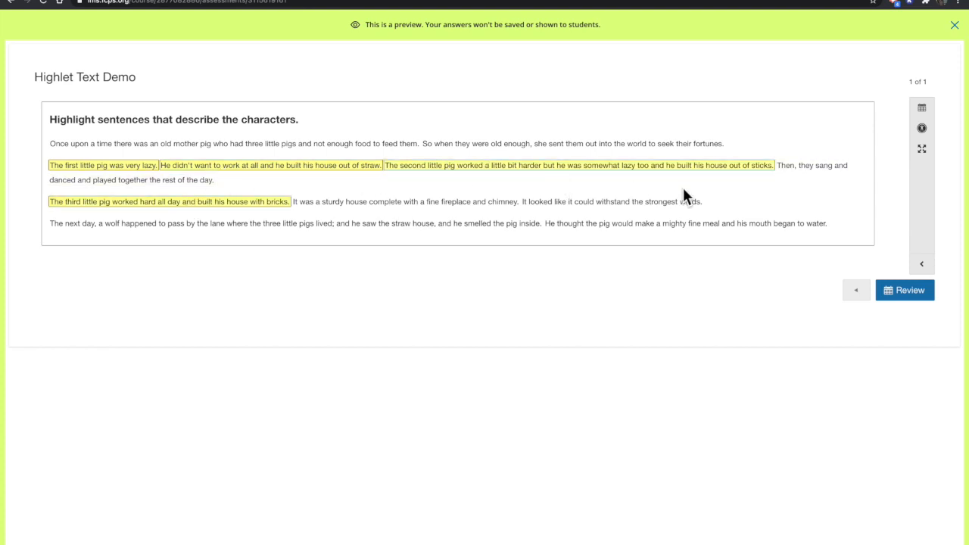
left_click(907, 301)
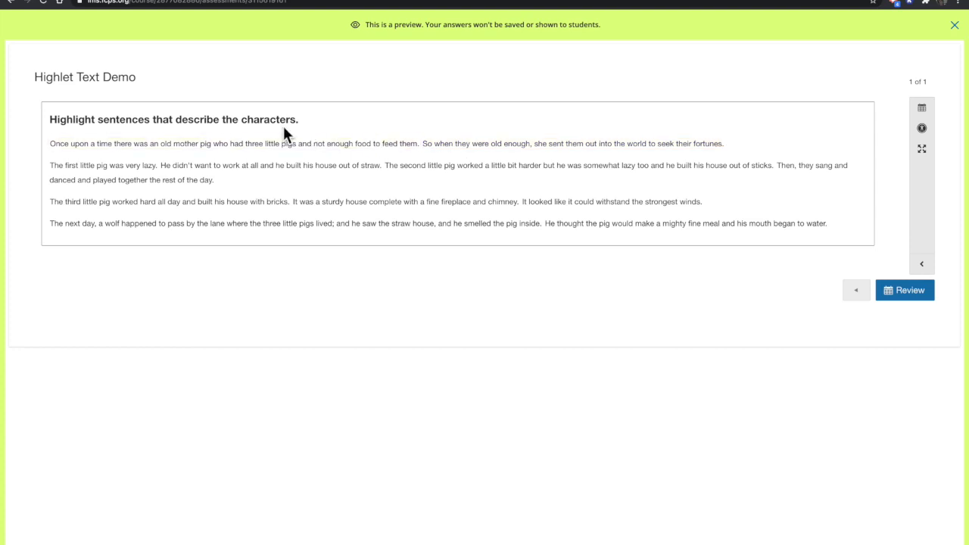
Highlight the lazy first pig, straw house and second pig sentences in the preview, review the attempt and finish it
left_click(119, 169)
left_click(226, 168)
left_click(439, 168)
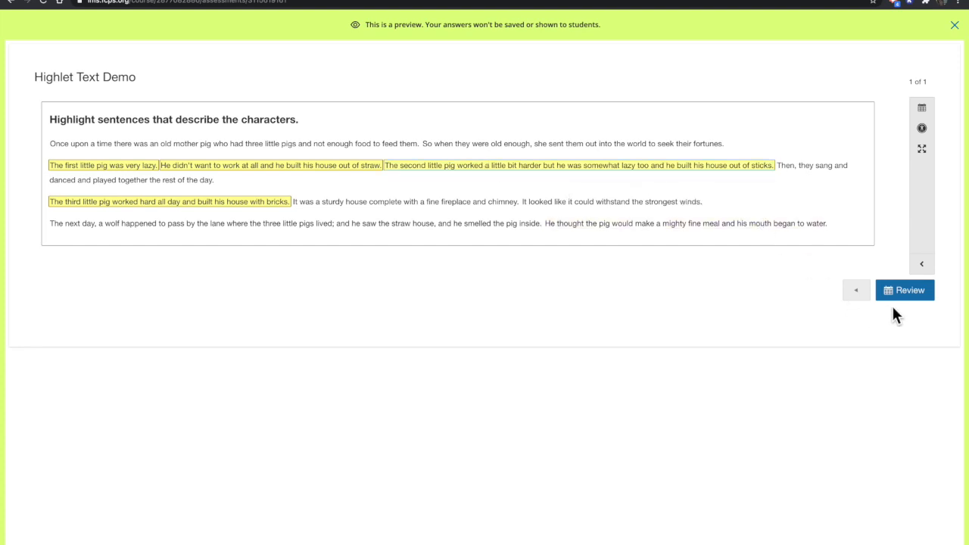
left_click(910, 297)
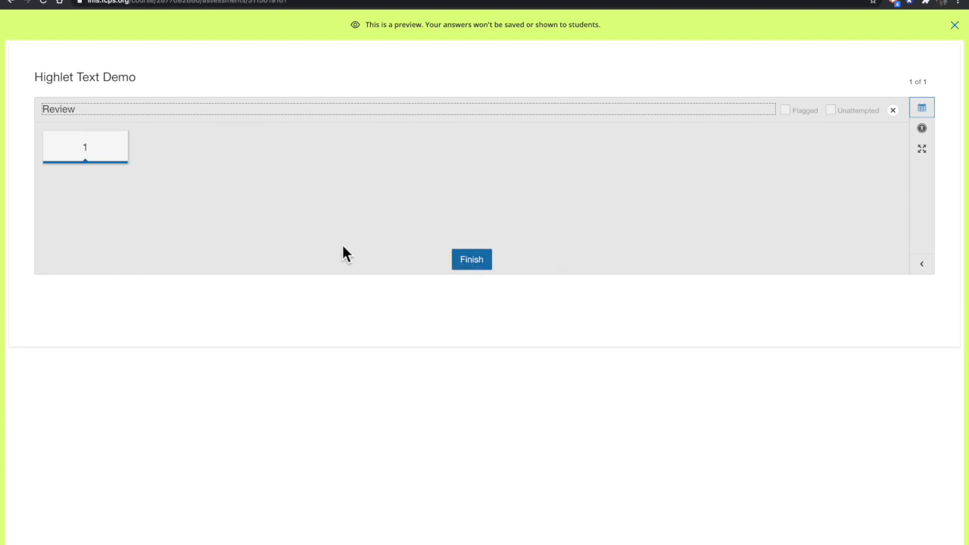
left_click(475, 265)
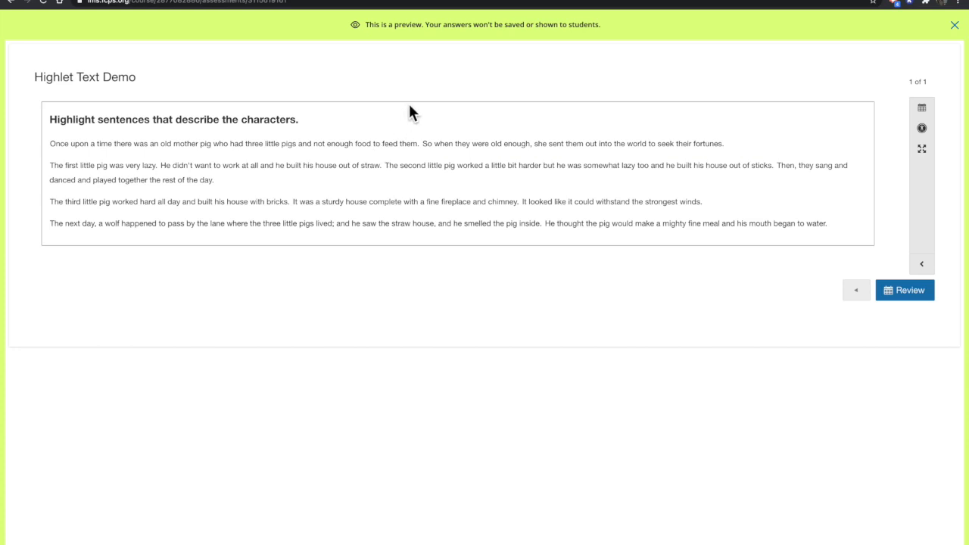
Highlight the four sentences describing the first, second and third little pigs in the preview passage
left_click(340, 143)
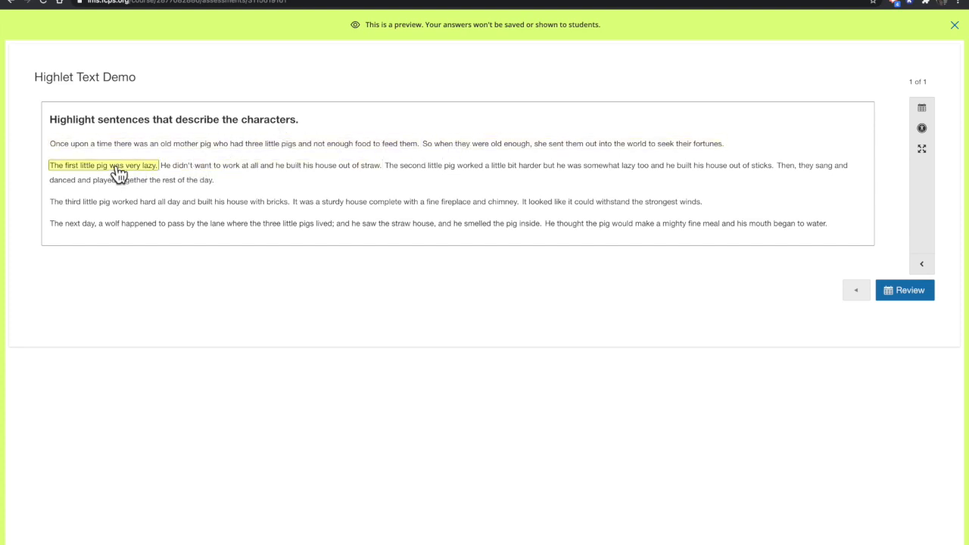
left_click(220, 168)
left_click(191, 203)
left_click(442, 170)
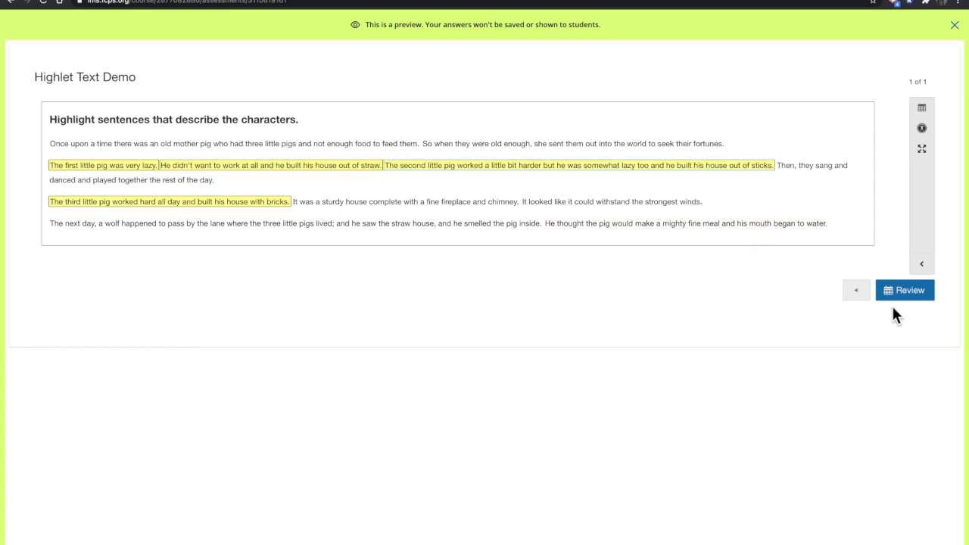
Review and finish the preview attempt, and close the preview to return to the course materials
left_click(911, 295)
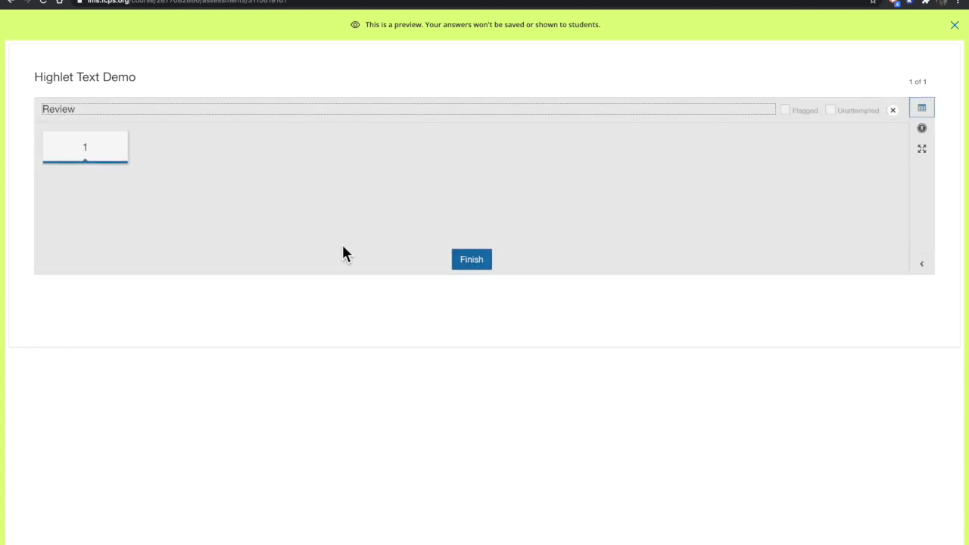
left_click(473, 263)
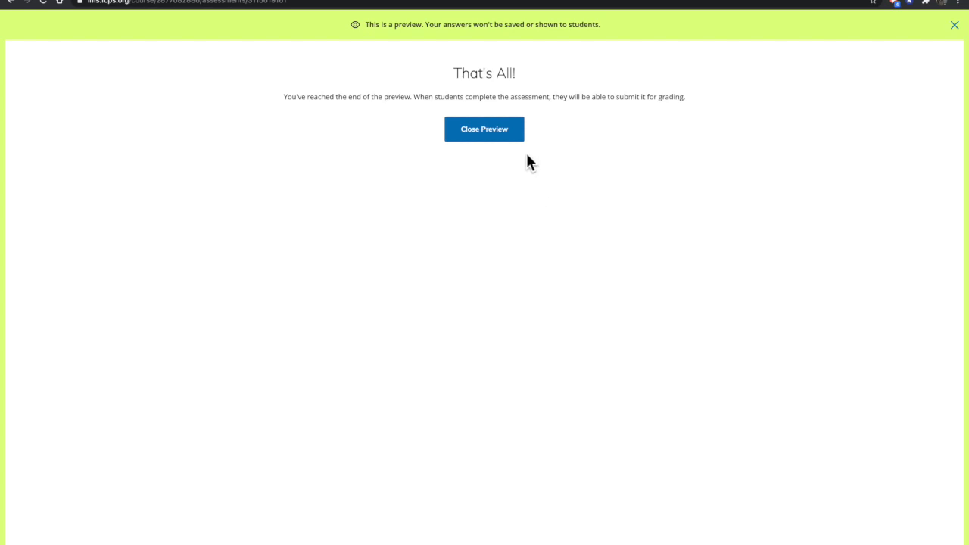
left_click(489, 134)
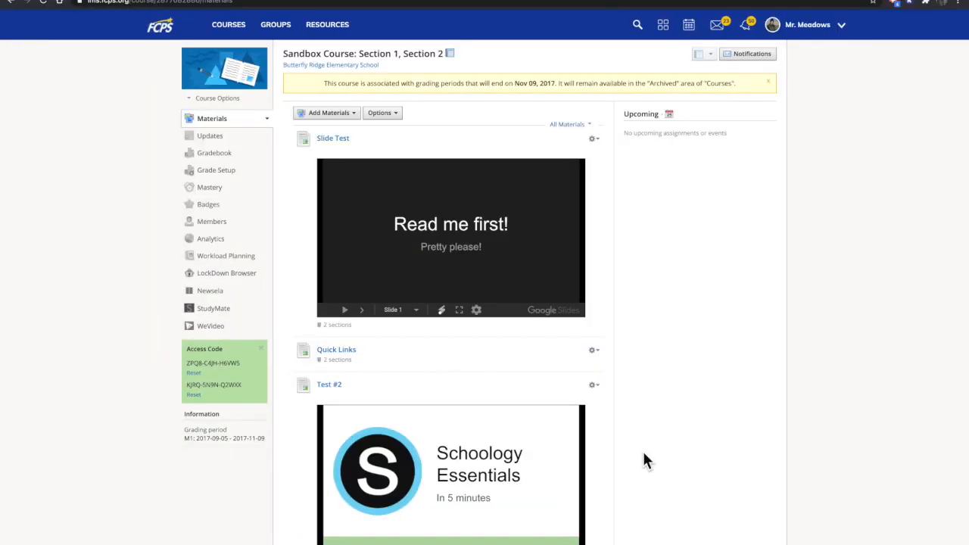
Create a new assessment named "Highlet Text Demo" in the course materials
left_click(355, 119)
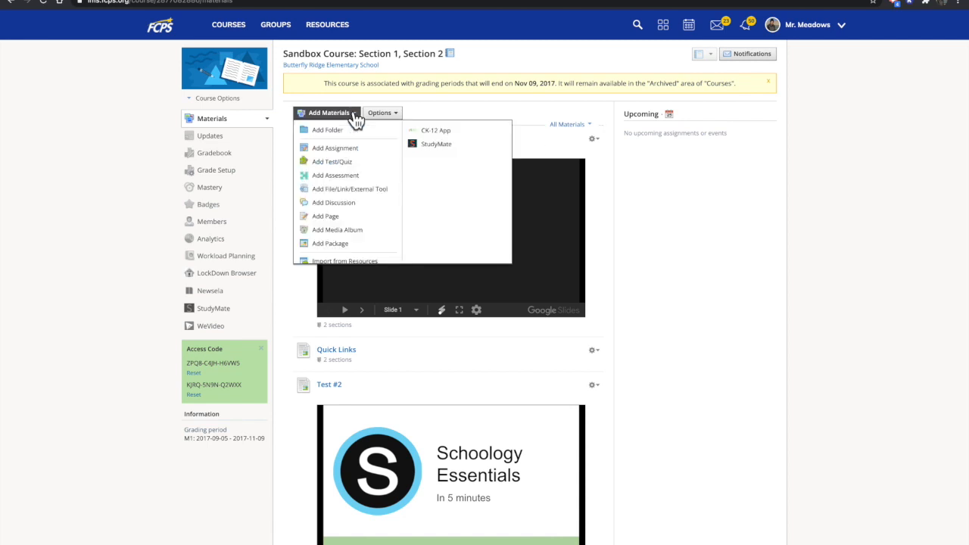
left_click(336, 175)
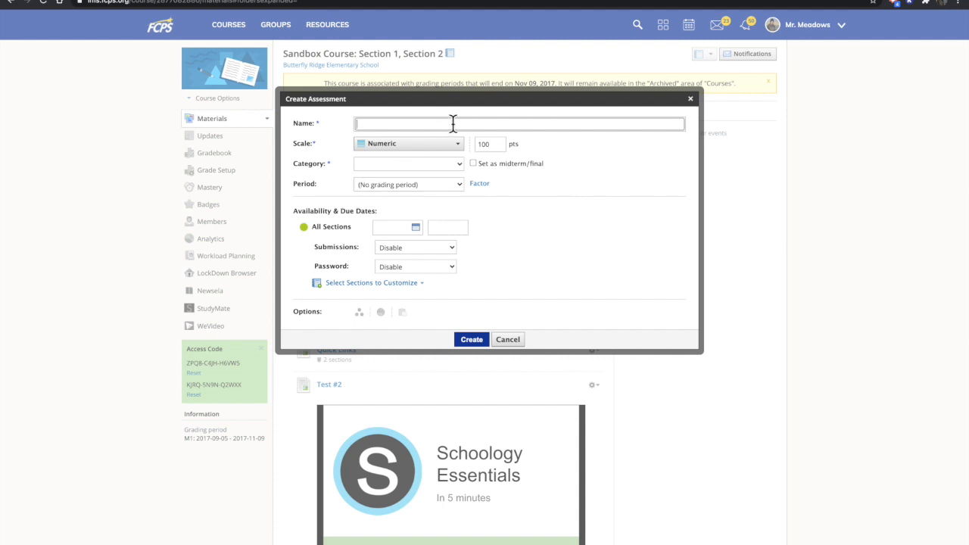
type("Highlet Text Demo")
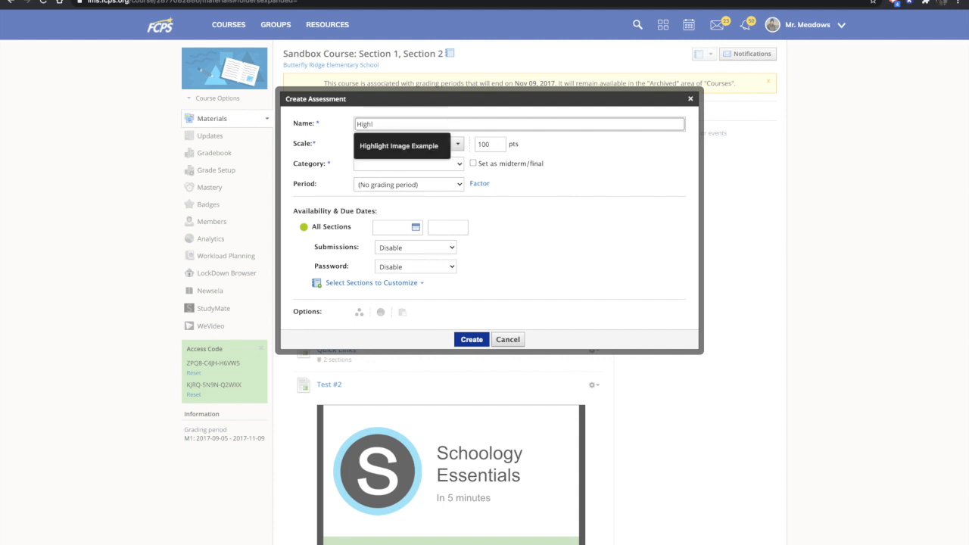
left_click(470, 339)
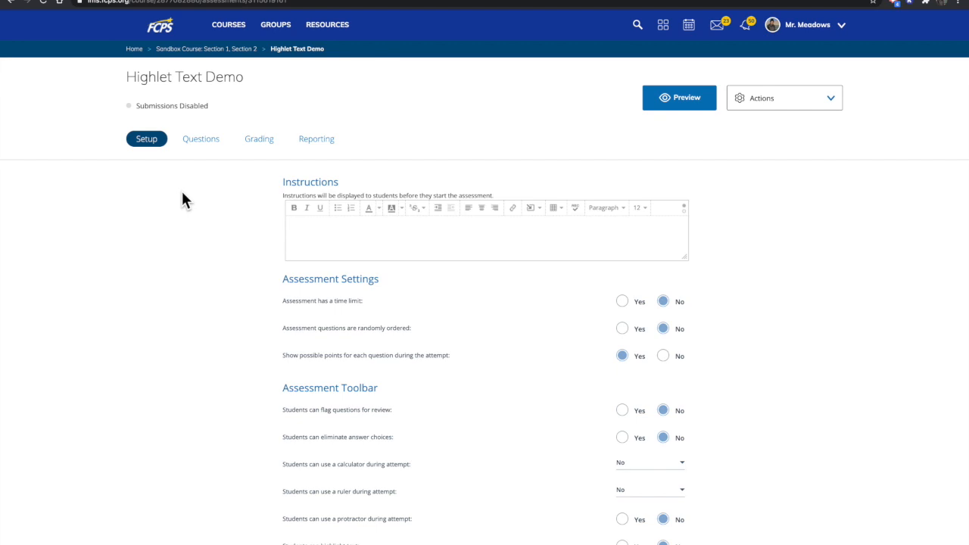
Add a Highlight Text question and paste the copied opening paragraphs of The Three Little Pigs as its question text
left_click(200, 144)
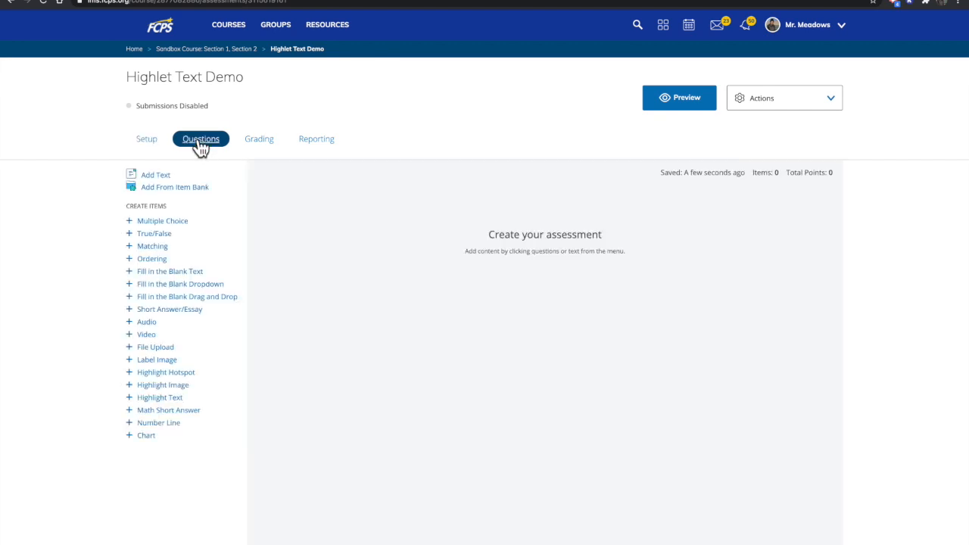
left_click(159, 398)
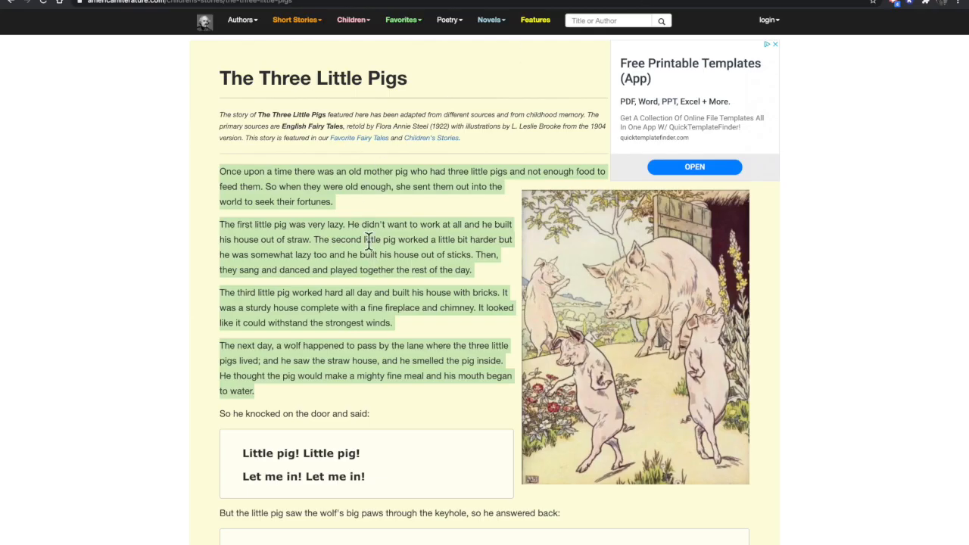
left_click(162, 3)
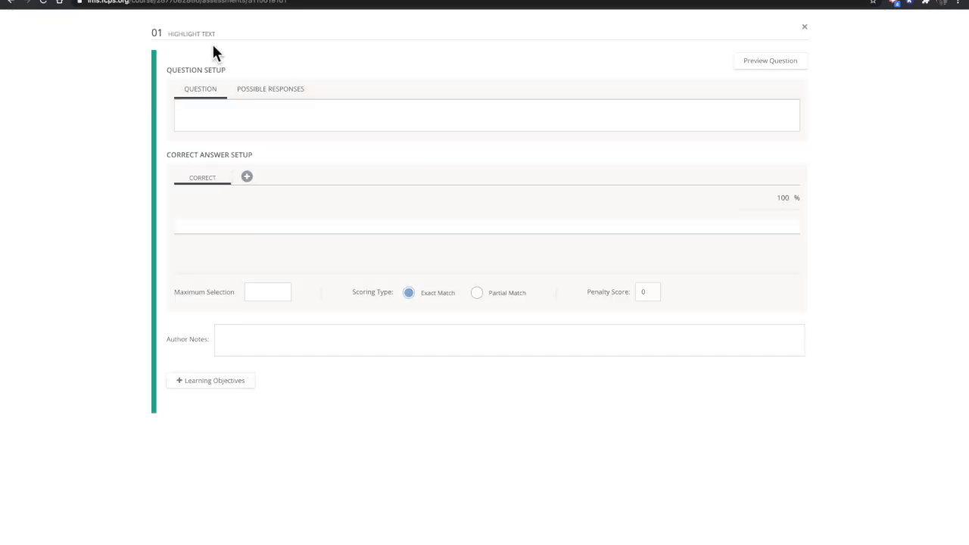
left_click(234, 123)
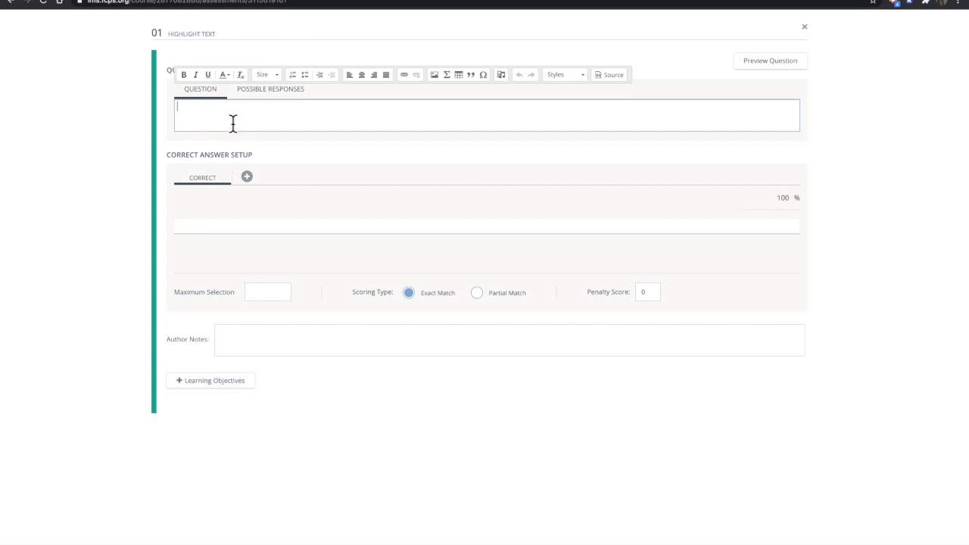
type("Once upon a time there was an old mother pig who had three little pigs and not enough food to feed them. So when they were old enough, she sent them out into the world to seek their fortunes. The first little pig was very lazy. He didn't want to work at all and he built his house out of straw. The second little pig worked a little bit harder but he was somewhat lazy too and he built his house out of sticks. Then, they sang and danced and played together the rest of the day. The third little pig worked hard all day and built his house with bricks. It was a sturdy house complete with a fine fireplace and chimney. It looked like it could withstand the strongest winds. The next day, a wolf happened to pass by the lane where the three little pigs lived; and he saw the straw house, and he smelled the pig inside. He thought the pig would make a mighty fine meal and his mouth began to water.")
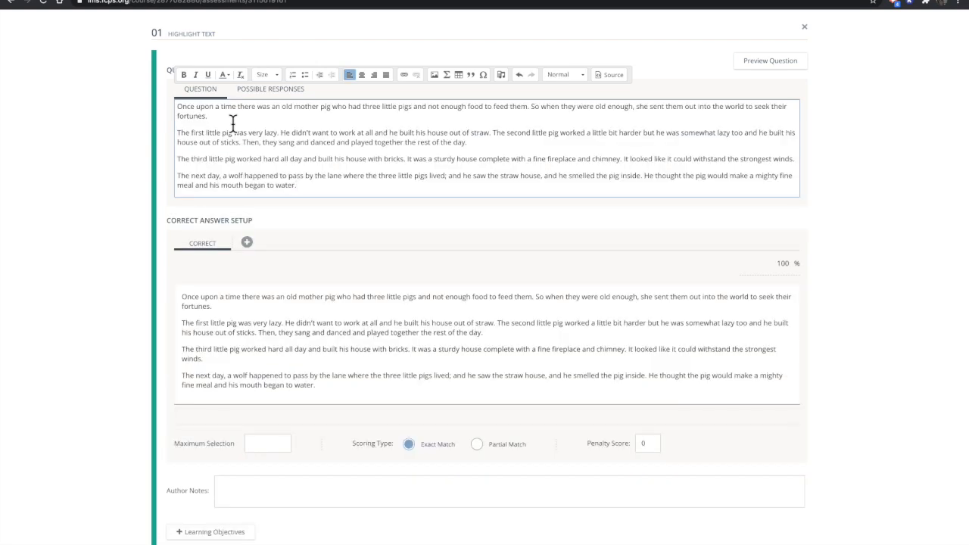
Set the font size of the whole pasted passage to 18
left_click_drag(305, 186, 168, 109)
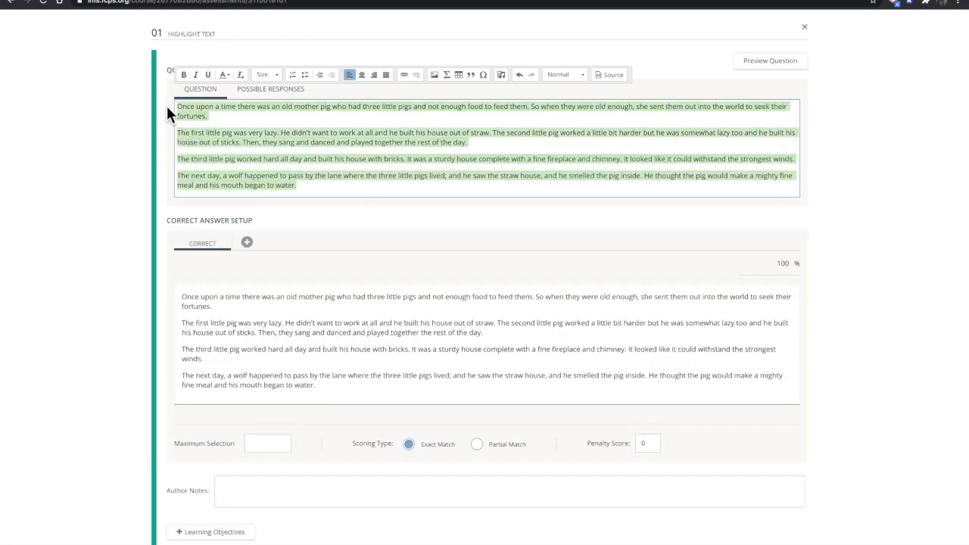
left_click(277, 74)
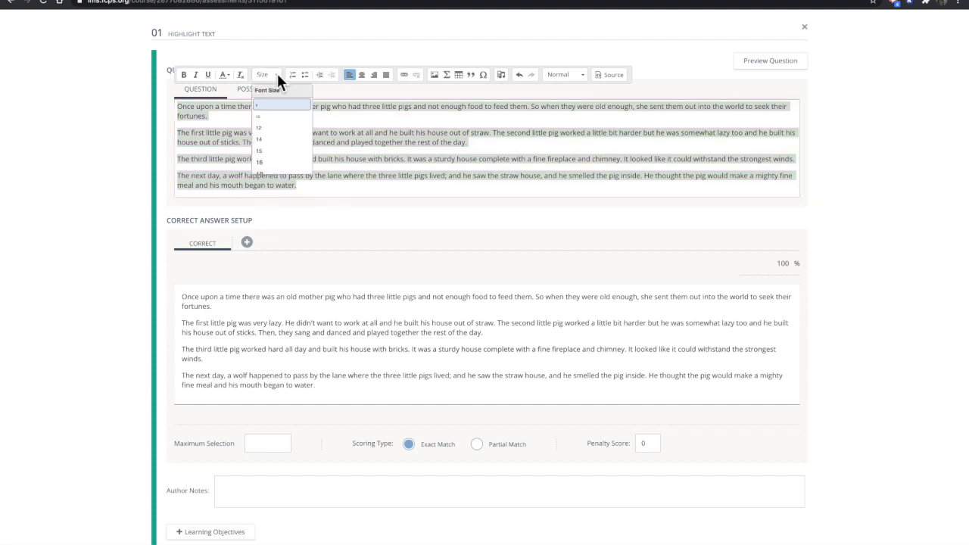
left_click(270, 175)
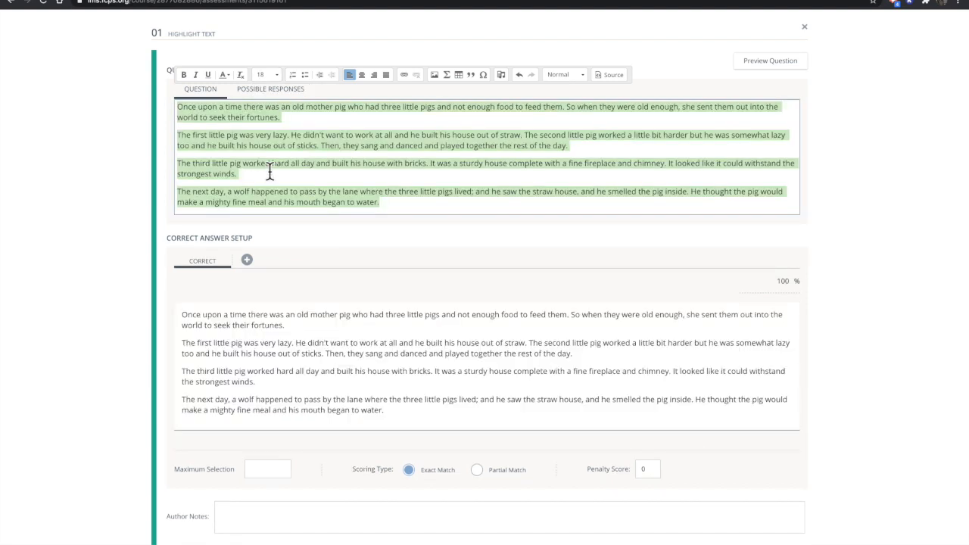
Insert blank lines above the passage and add the prompt "Highlight sentences that describe the characters." on the first line
left_click(182, 108)
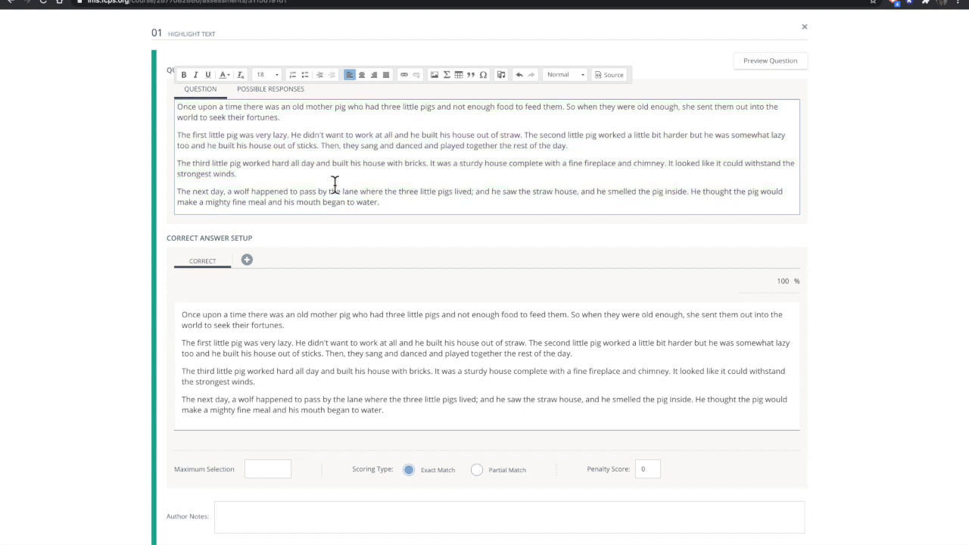
key("Up")
key("Return")
key("Return")
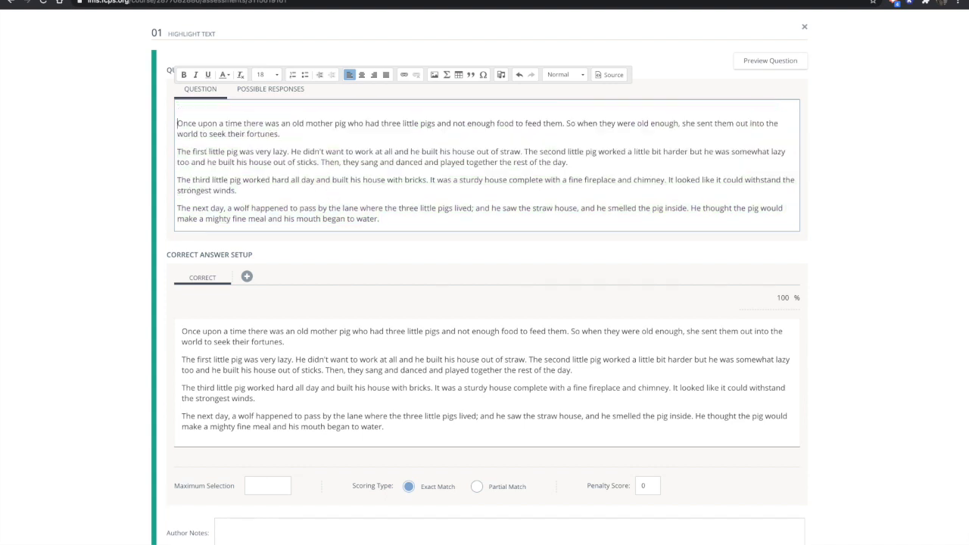
key("Up")
key("Up")
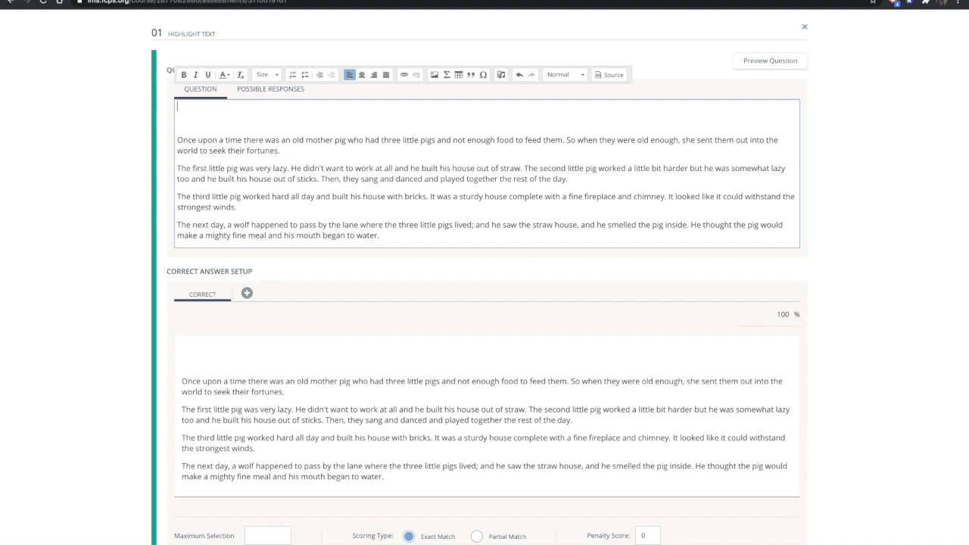
type("Highlight sentences that describe the charcters.")
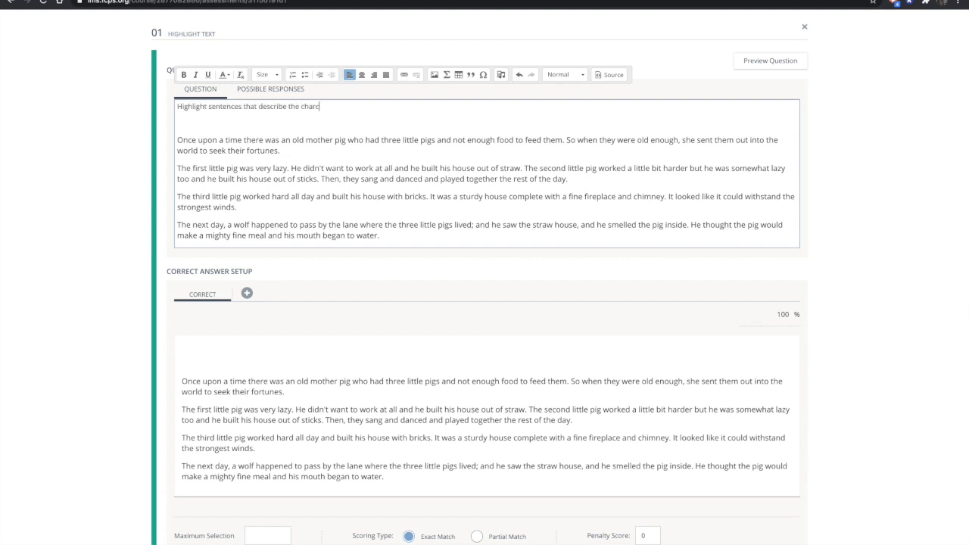
left_click(318, 108)
type("acters.")
Make the prompt line bold at font size 24 and remove the blank line between it and the passage
left_click_drag(340, 106, 167, 107)
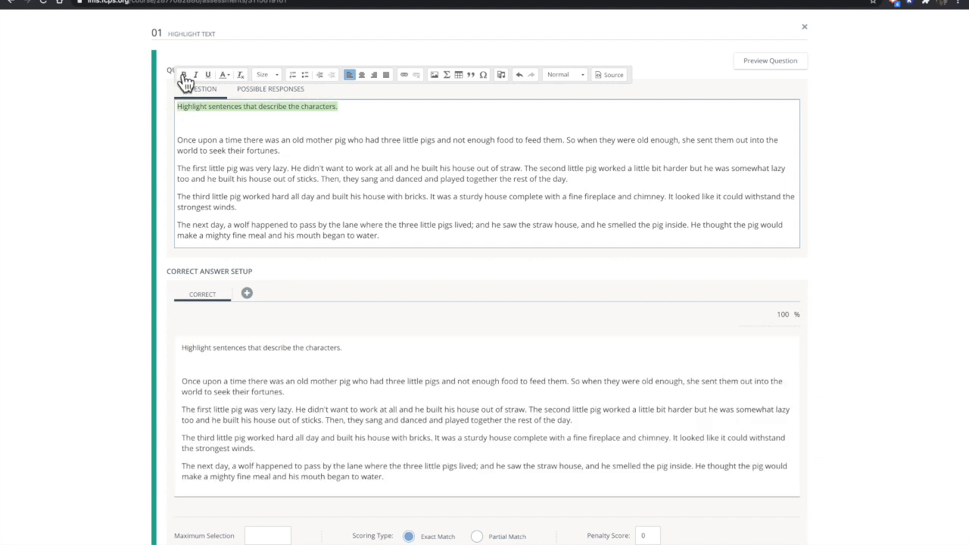
left_click(184, 75)
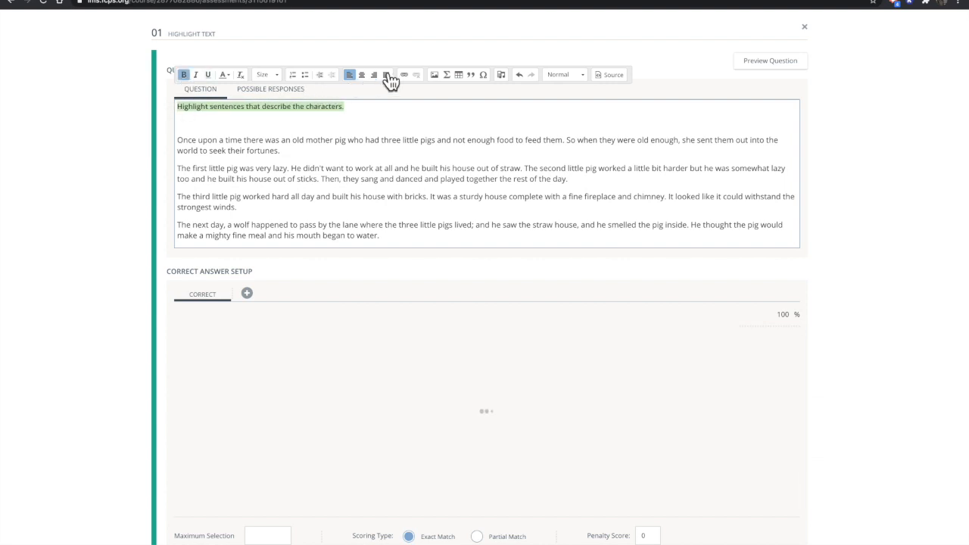
left_click(272, 76)
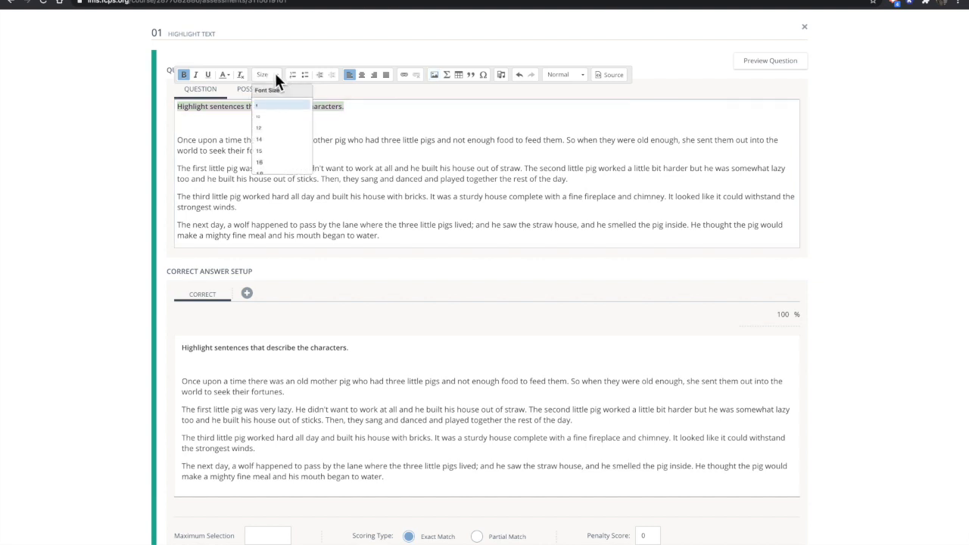
scroll(270, 177, "down", 3)
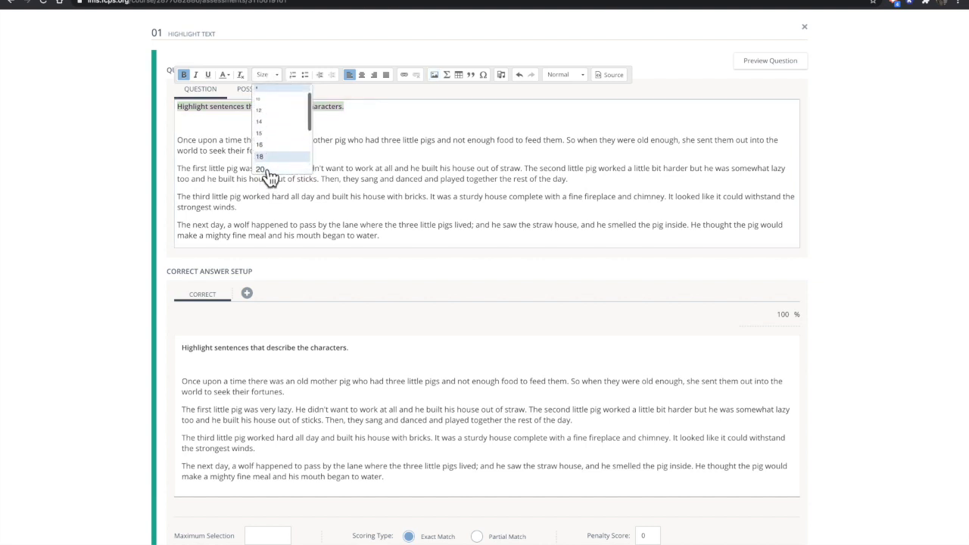
left_click(265, 165)
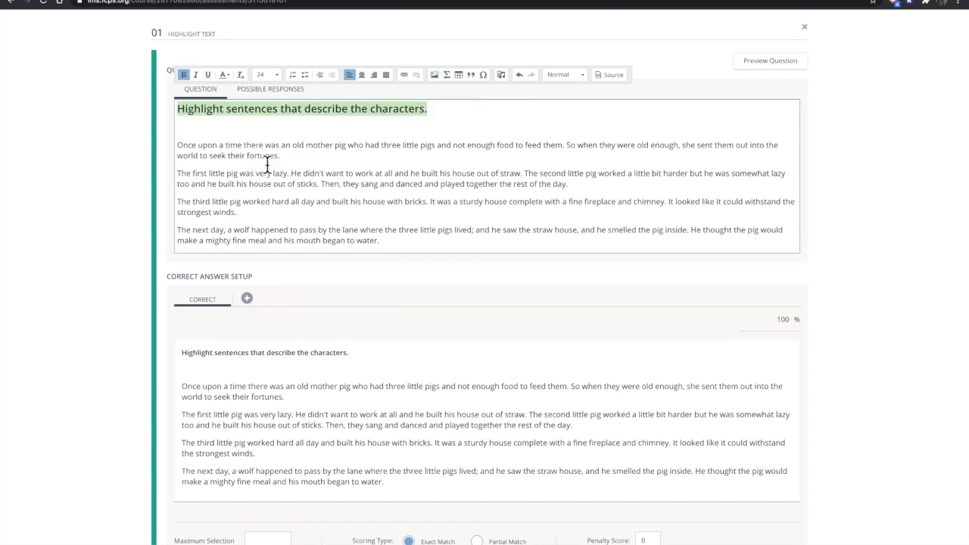
left_click(290, 135)
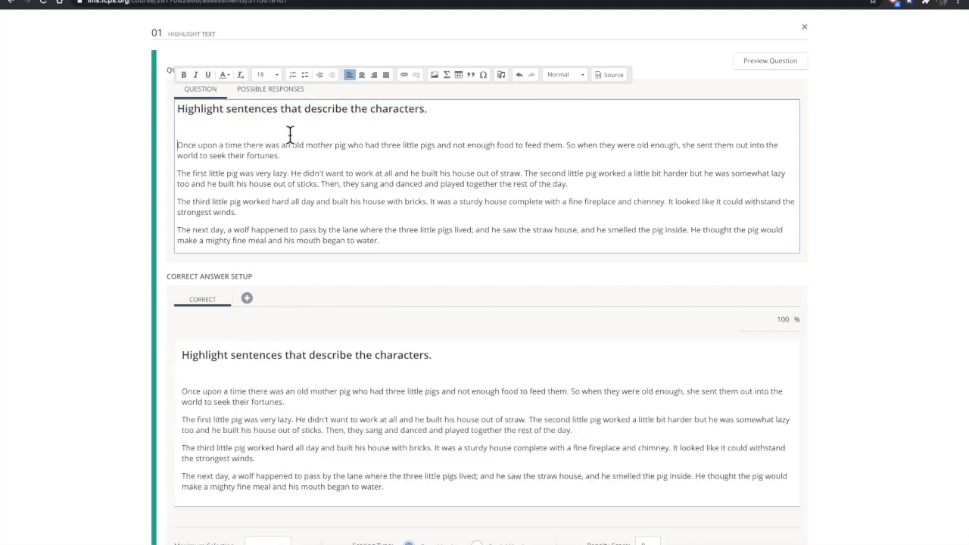
key("BackSpace")
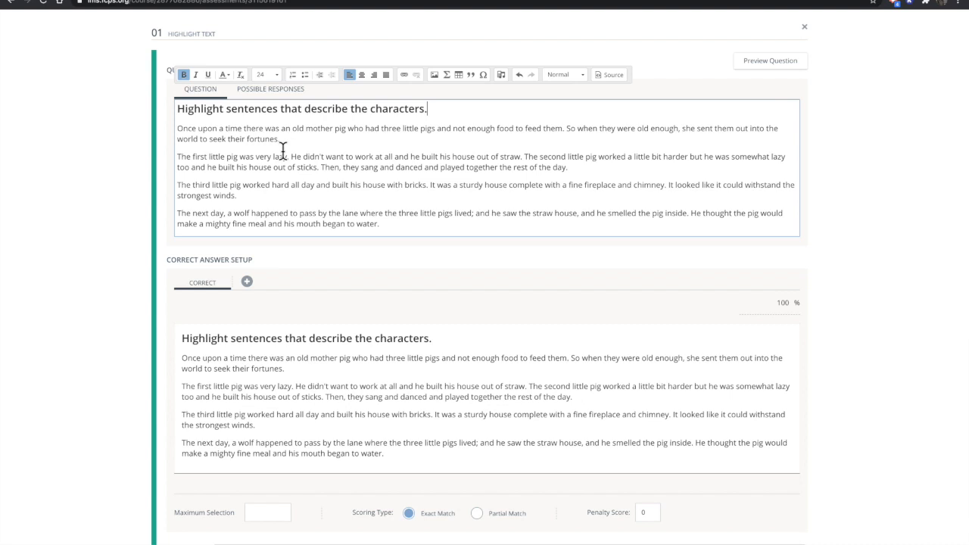
Make each sentence of the text a selectable possible response, replacing existing highlights, and remove the bold prompt line from the selectable responses
left_click(277, 93)
left_click(277, 94)
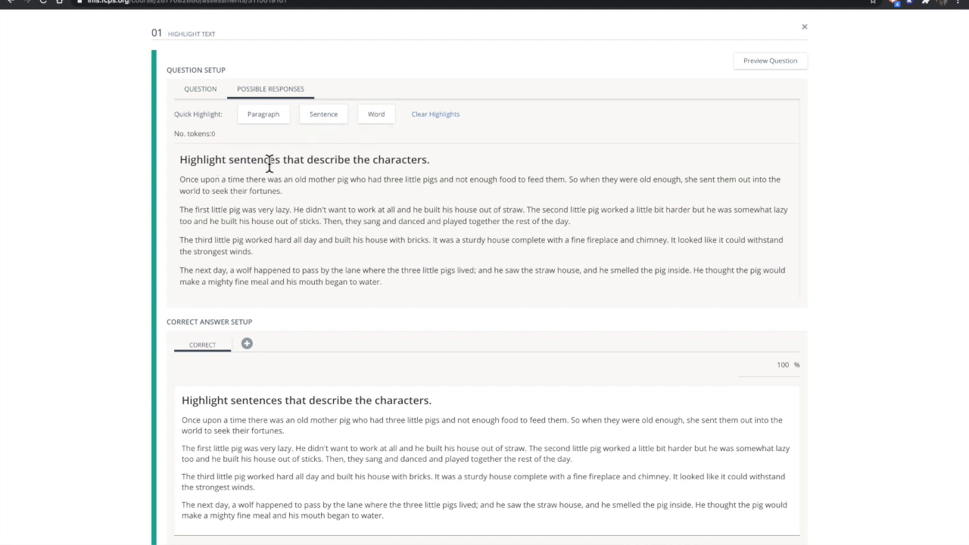
left_click(321, 120)
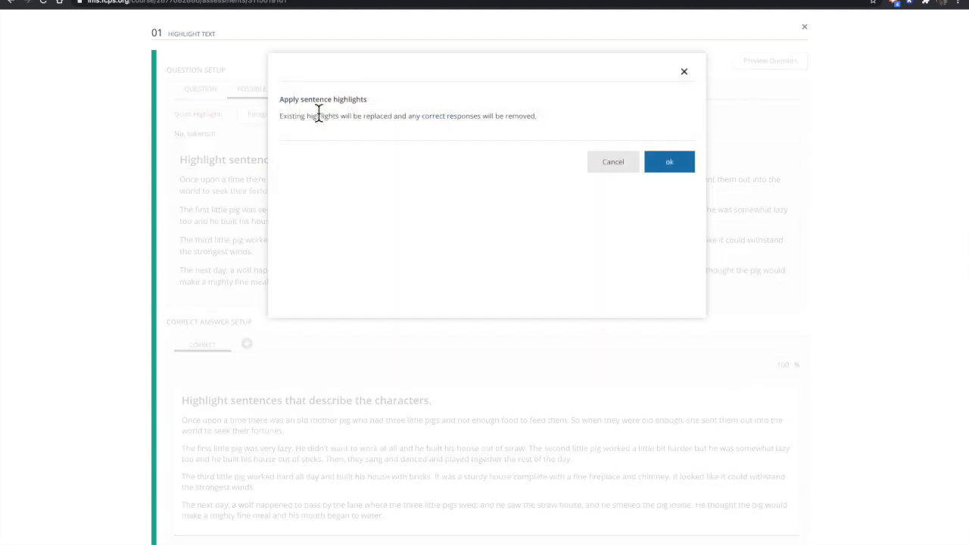
left_click(671, 163)
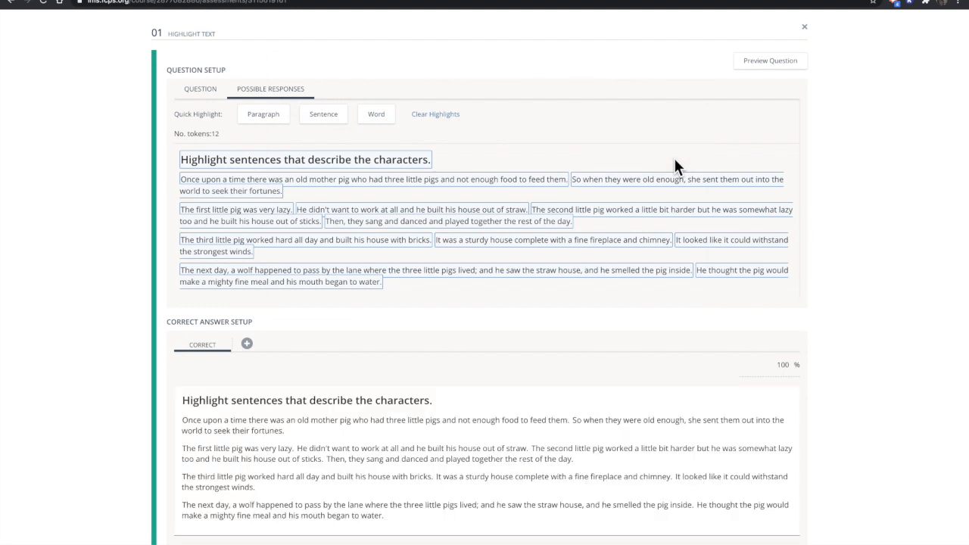
left_click(276, 157)
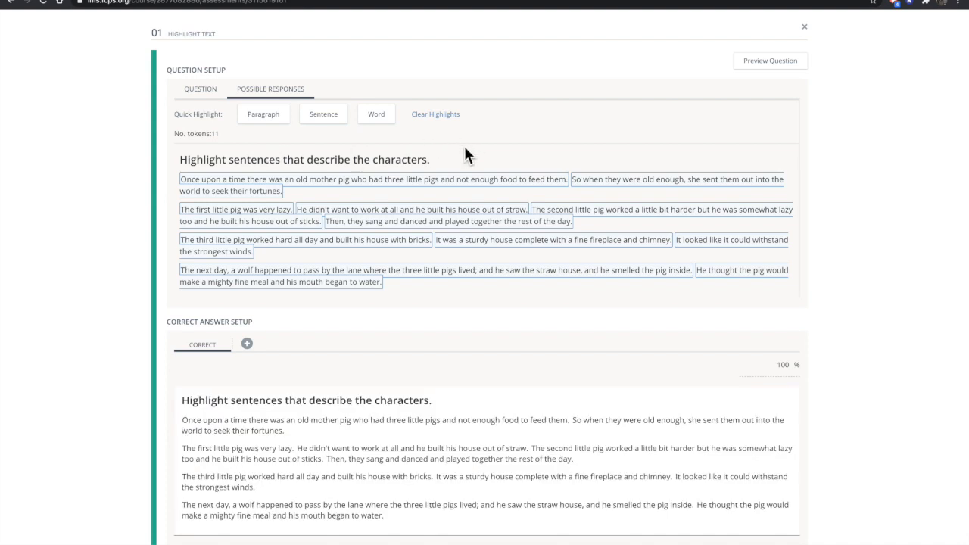
Mark as correct answers the two sentences about the first little pig, "The second little pig worked…" and "The third little pig worked hard…"
scroll(465, 150, "down", 2)
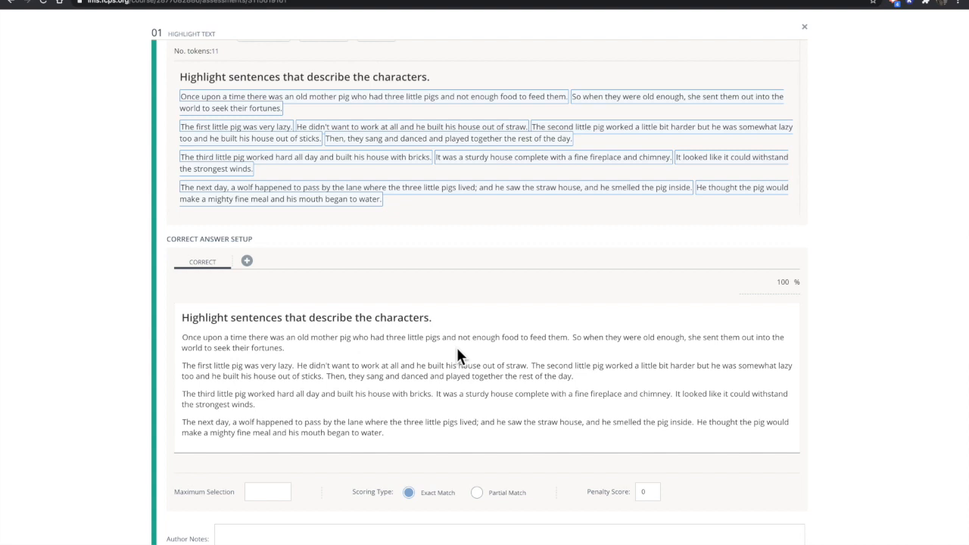
left_click(286, 368)
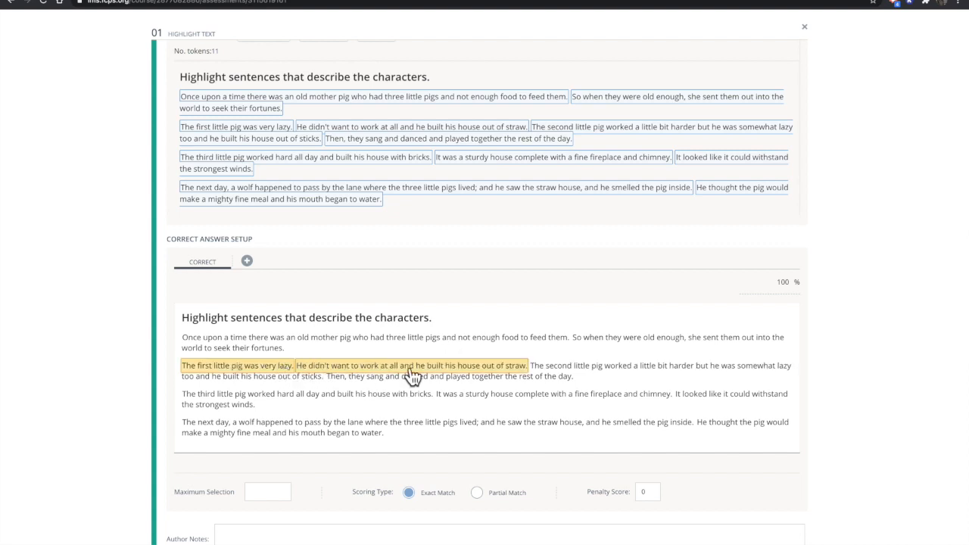
left_click(573, 370)
left_click(317, 398)
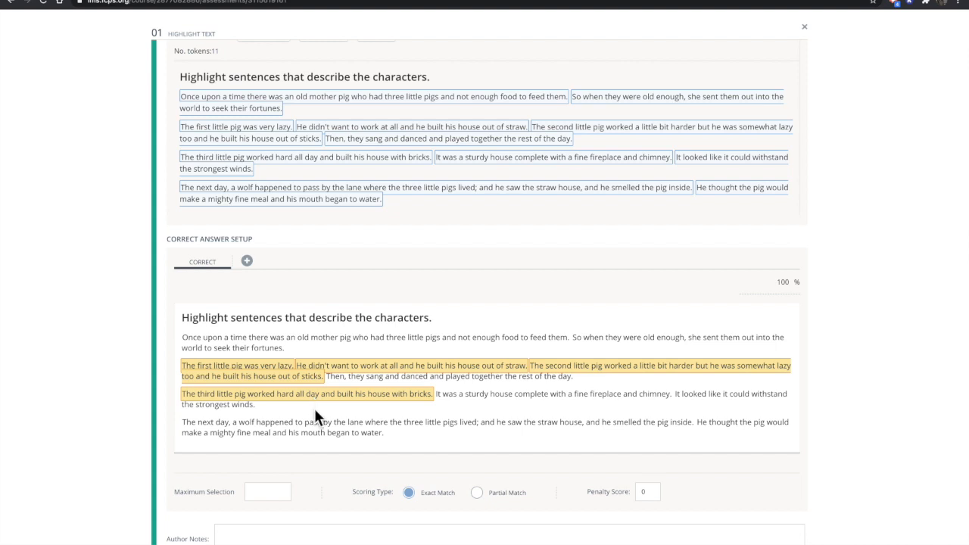
Set the scoring type to Partial Match and close the question editor to return to the assessment's question list
left_click(477, 494)
scroll(718, 487, "down", 1)
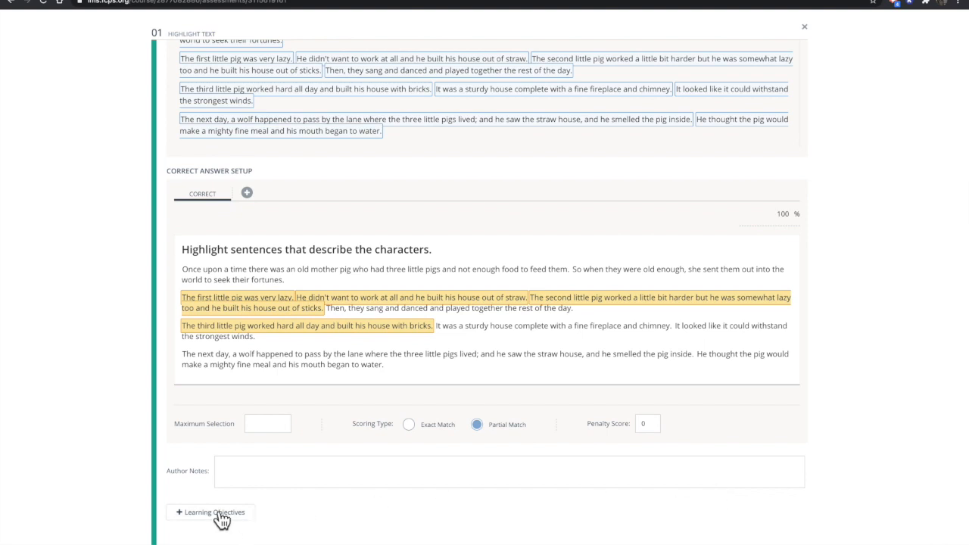
scroll(400, 506, "up", 2)
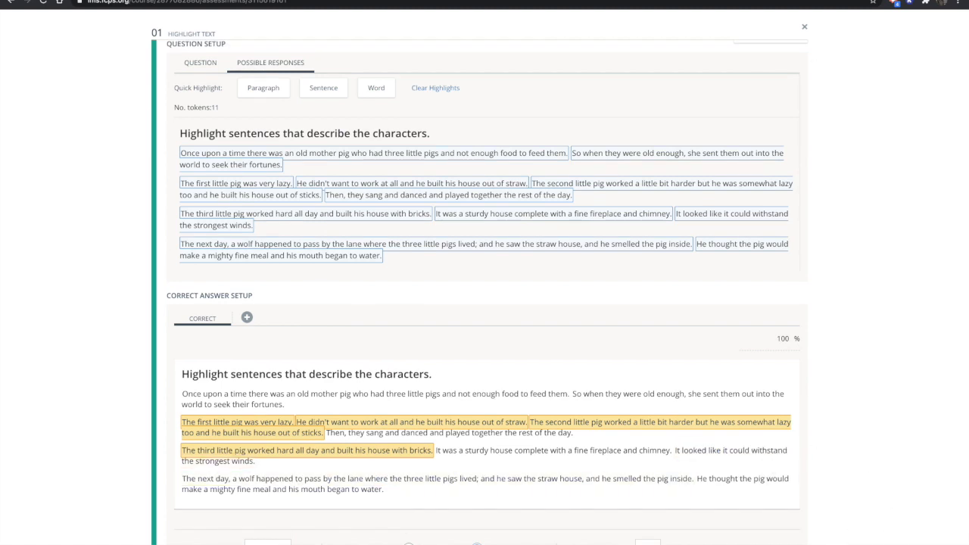
left_click(804, 27)
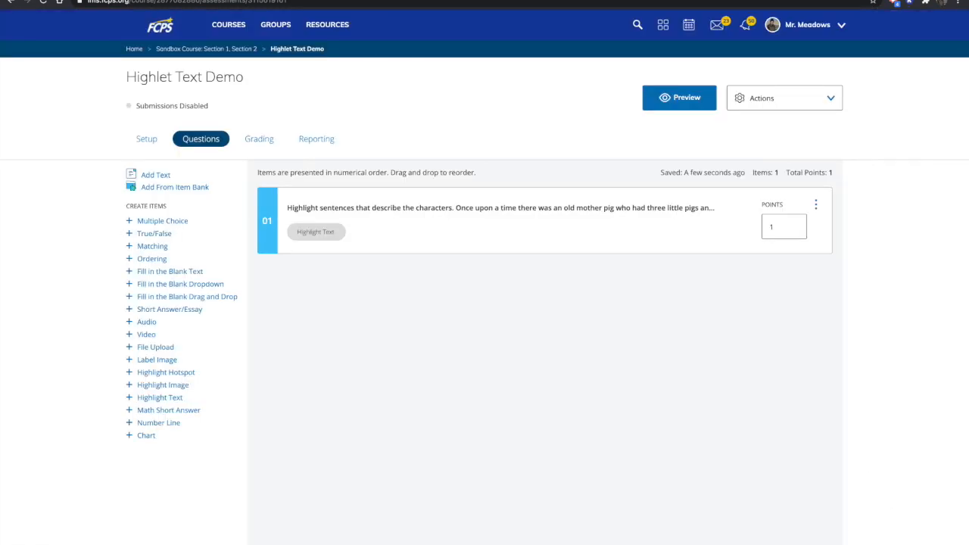